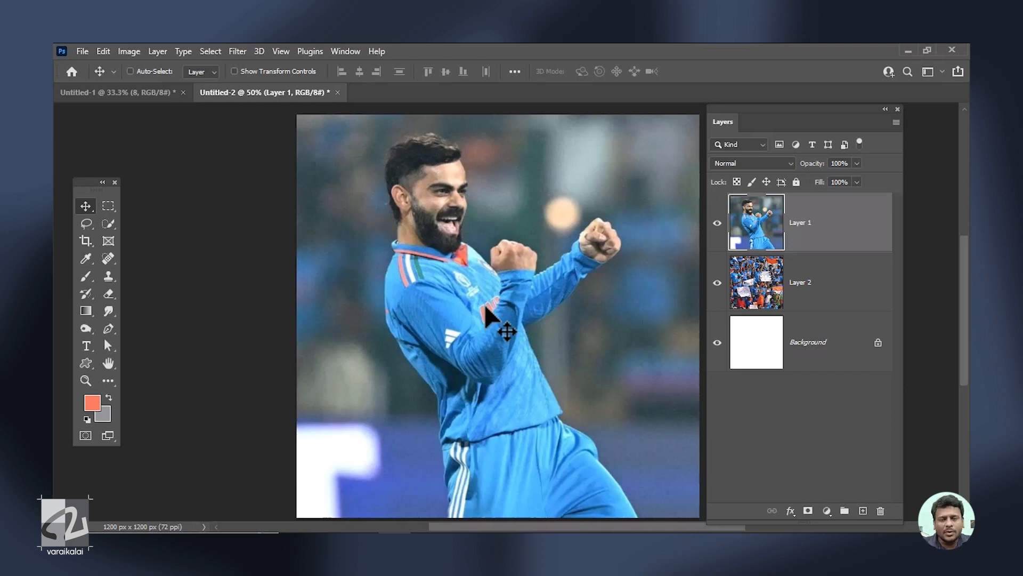
- Check the crowd photo beneath the player photo by briefly hiding Layer 1
click(718, 224)
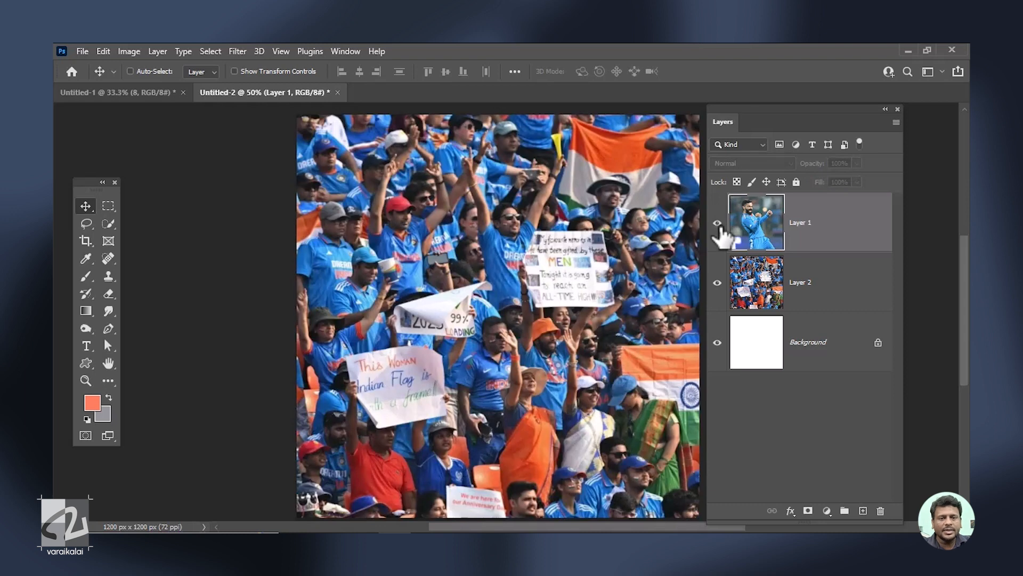
click(718, 223)
- Start a Pen tool path at the player's forehead hairline and trace down the front of the face to the beard
key(ctrl+plus)
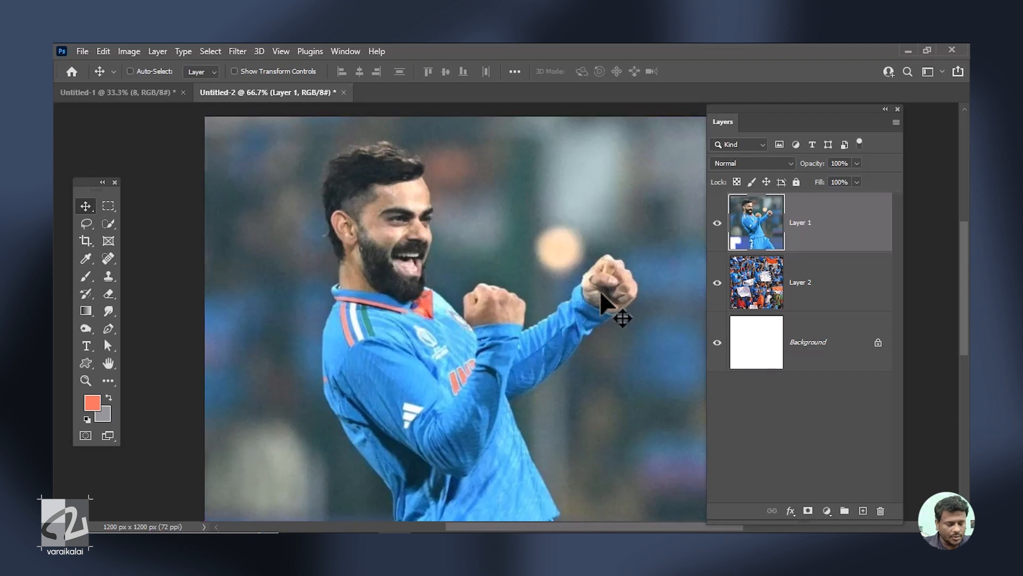
key(p)
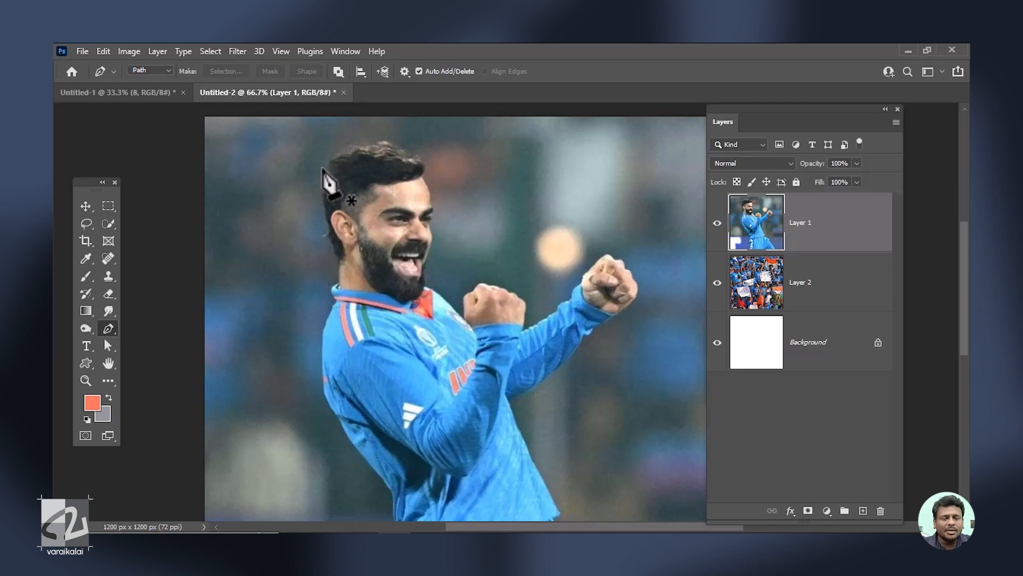
key(ctrl+plus)
key(ctrl+plus)
drag(346, 194, 373, 474)
click(279, 193)
click(315, 294)
drag(320, 365, 370, 182)
click(338, 245)
click(335, 323)
- Continue the path from the beard along the chest and over the knuckles of the near fist
drag(437, 401, 353, 294)
drag(331, 278, 347, 299)
click(372, 316)
click(367, 252)
click(394, 231)
click(420, 210)
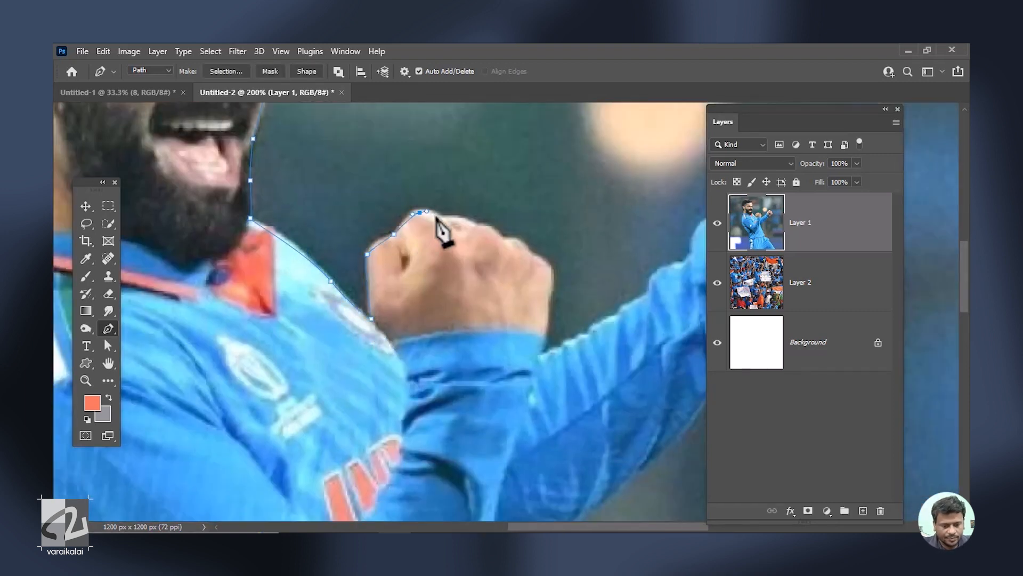
click(447, 217)
click(478, 222)
- Trace the path around the outstretched fist and back along the underside of its forearm
drag(576, 127, 451, 213)
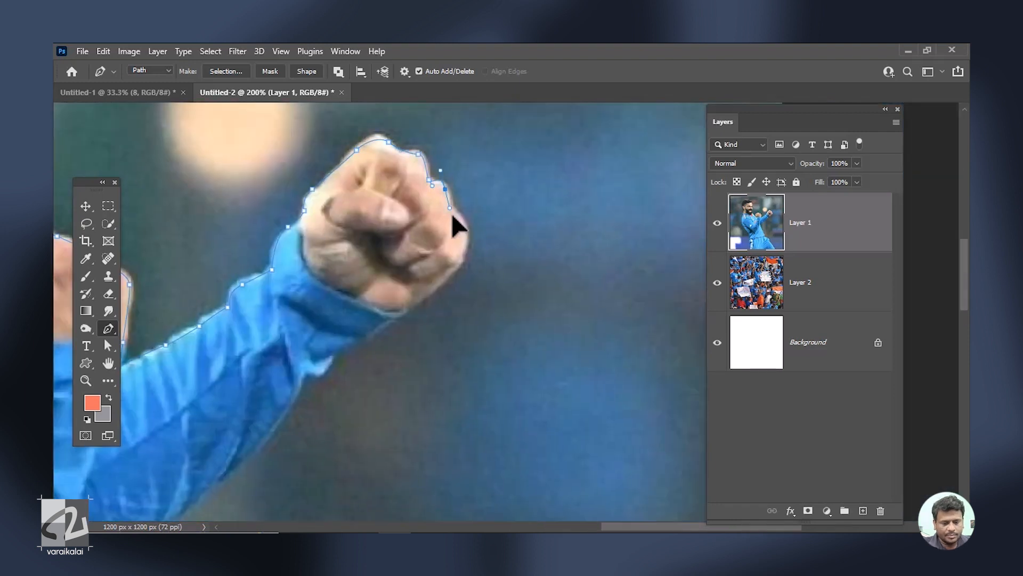
drag(390, 292, 525, 226)
click(465, 270)
drag(415, 344, 554, 181)
click(484, 245)
click(409, 298)
click(351, 328)
- Extend the path down the front of the shirt, around its hem and along the front thigh
drag(374, 366, 341, 176)
click(425, 293)
drag(443, 320, 342, 182)
click(446, 270)
click(467, 352)
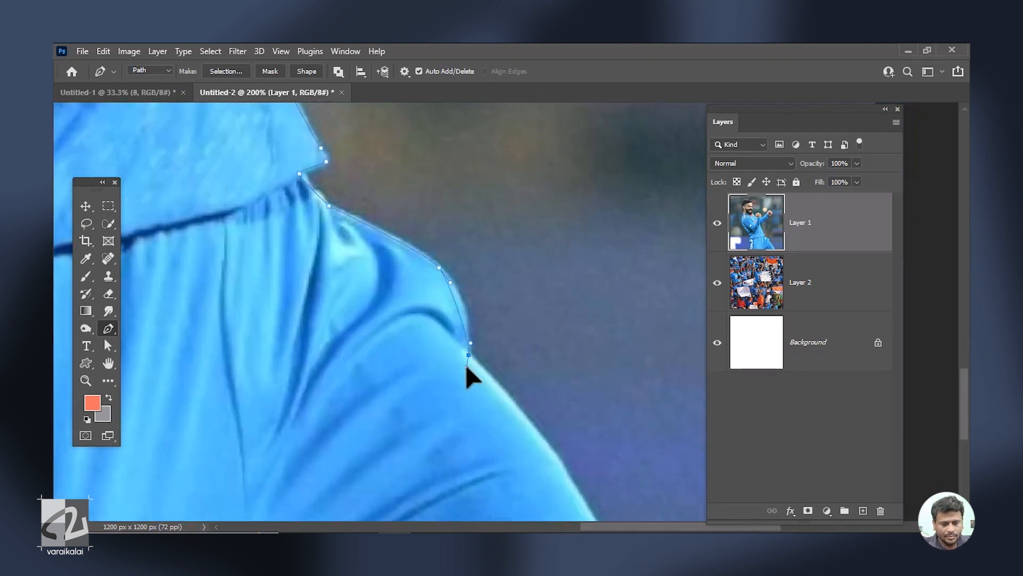
- Carry the path across the bottom of the trousers and up the rear edge to the player's lower back
drag(213, 427, 505, 434)
click(336, 438)
click(343, 391)
drag(341, 256, 353, 412)
click(316, 243)
drag(319, 213, 370, 421)
click(325, 345)
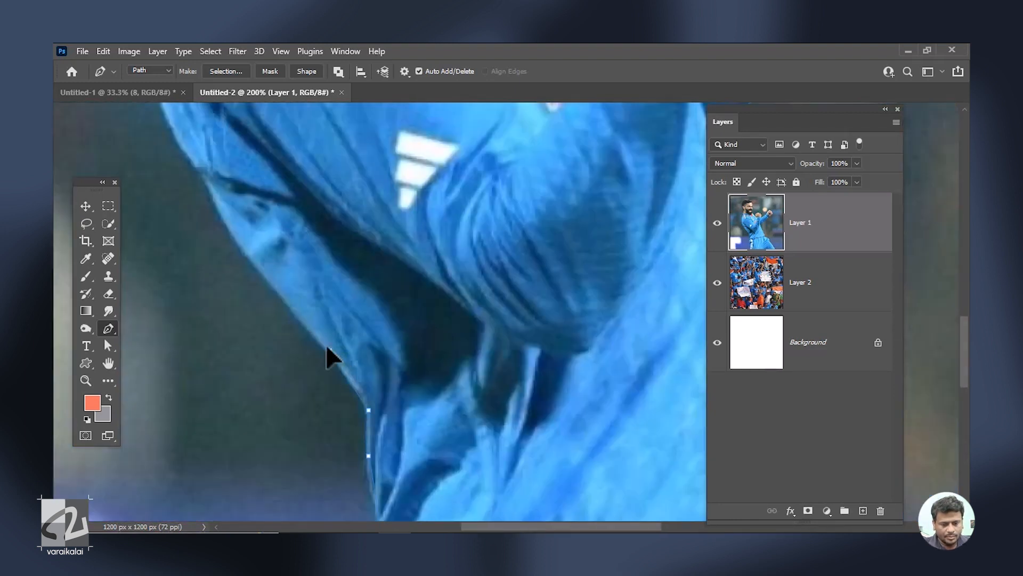
- Trace the path up the player's back, shoulder and neck to the hair behind the ear
drag(256, 213, 383, 421)
drag(307, 349, 300, 466)
click(280, 298)
click(290, 225)
drag(313, 178, 295, 352)
drag(308, 266, 319, 394)
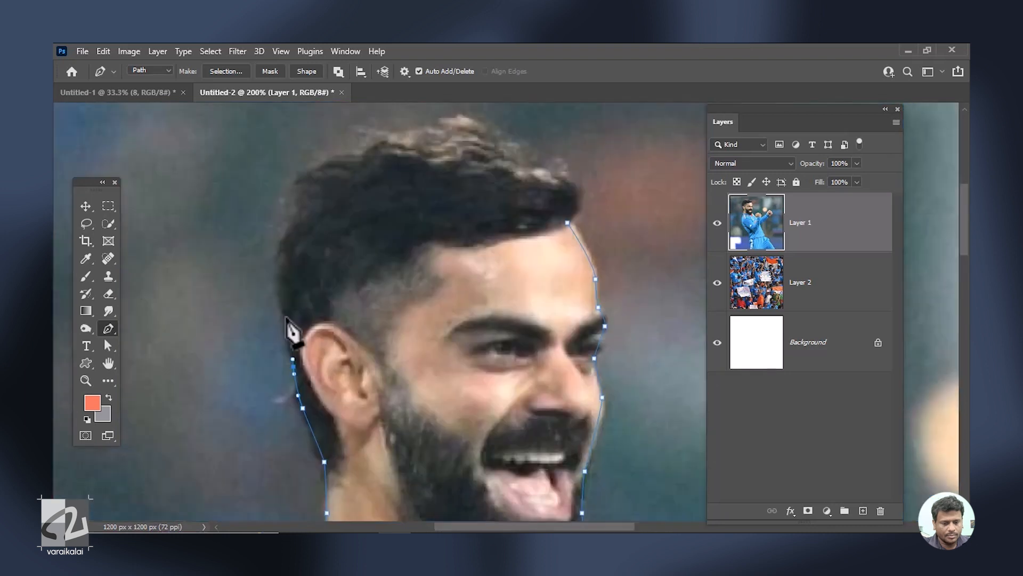
- Trace over the top of the player's hair and close the path at the forehead
drag(331, 203, 345, 199)
click(375, 196)
click(410, 185)
click(447, 199)
click(478, 216)
drag(531, 244, 538, 253)
click(524, 291)
- Turn the closed player path into a selection with a feather radius of 0.5 pixels
key(ctrl+minus)
key(ctrl+minus)
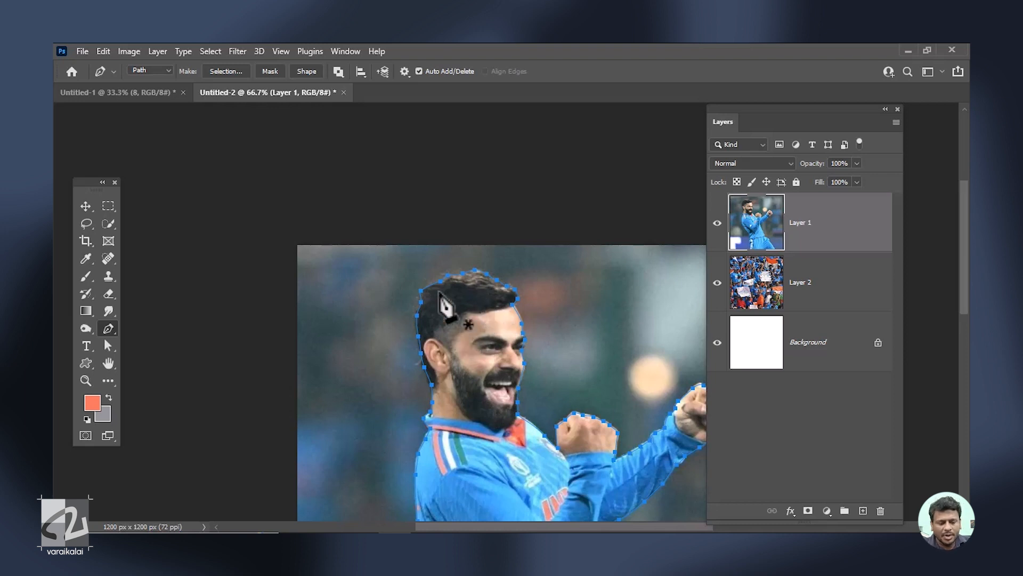
drag(492, 316, 400, 240)
right_click(406, 229)
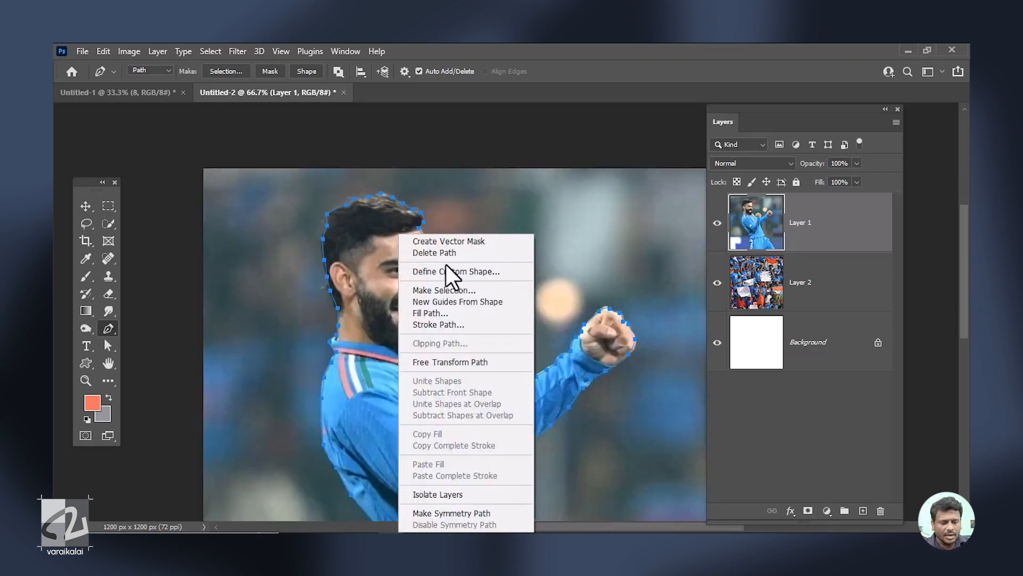
click(455, 289)
text(0.5)
key(Return)
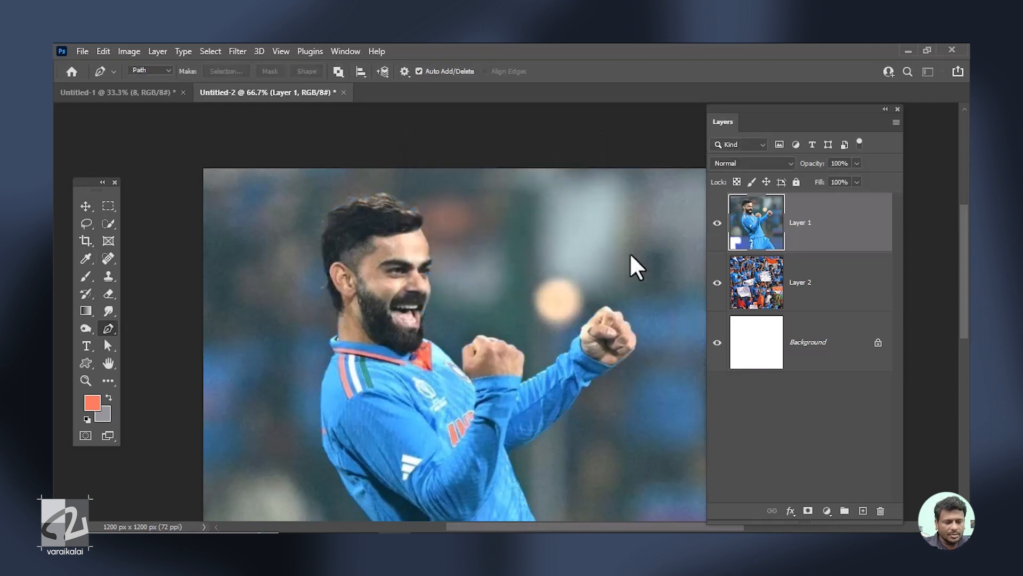
- Copy the selected player onto a new layer and hide the original player photo, Layer 1
key(ctrl+minus)
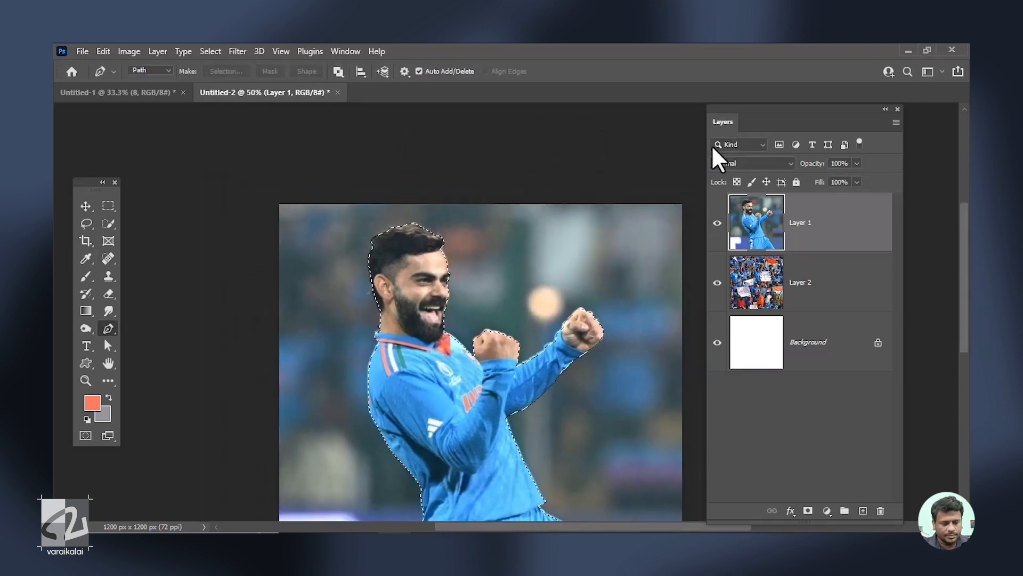
key(ctrl+minus)
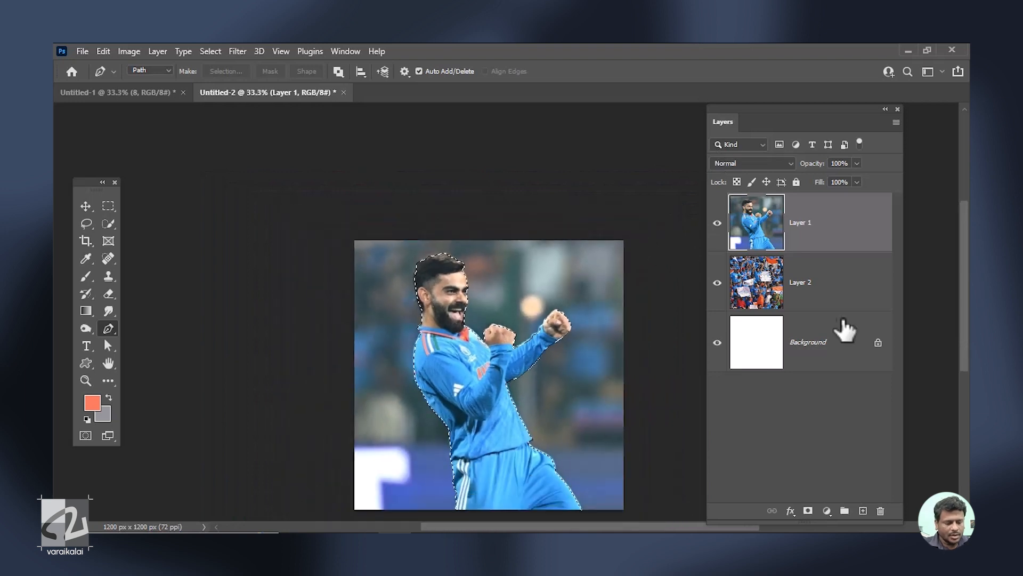
key(ctrl+j)
click(718, 283)
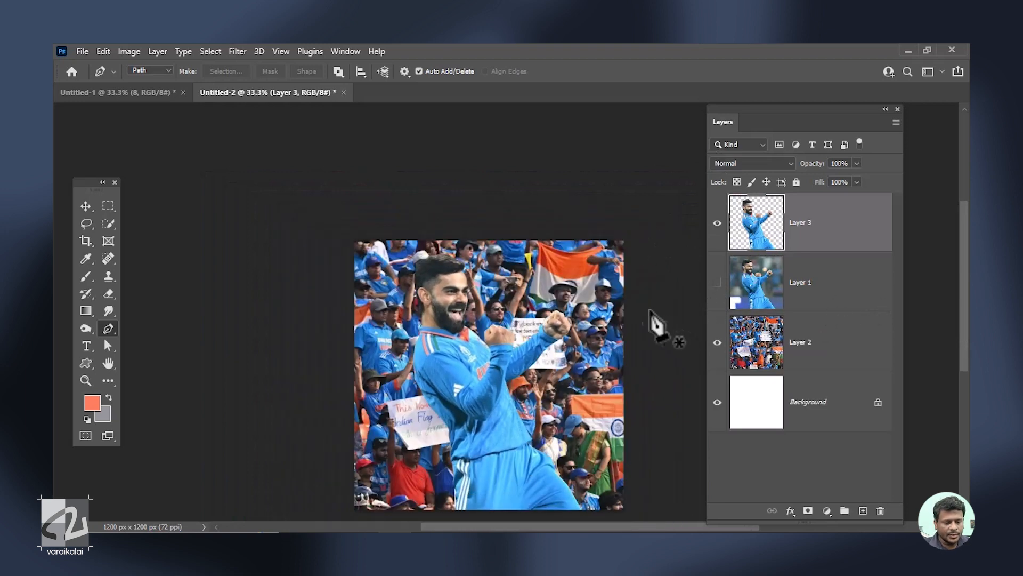
- Add an empty layer directly above the Background and set the foreground colour to dark slate #32363d
click(738, 346)
click(826, 401)
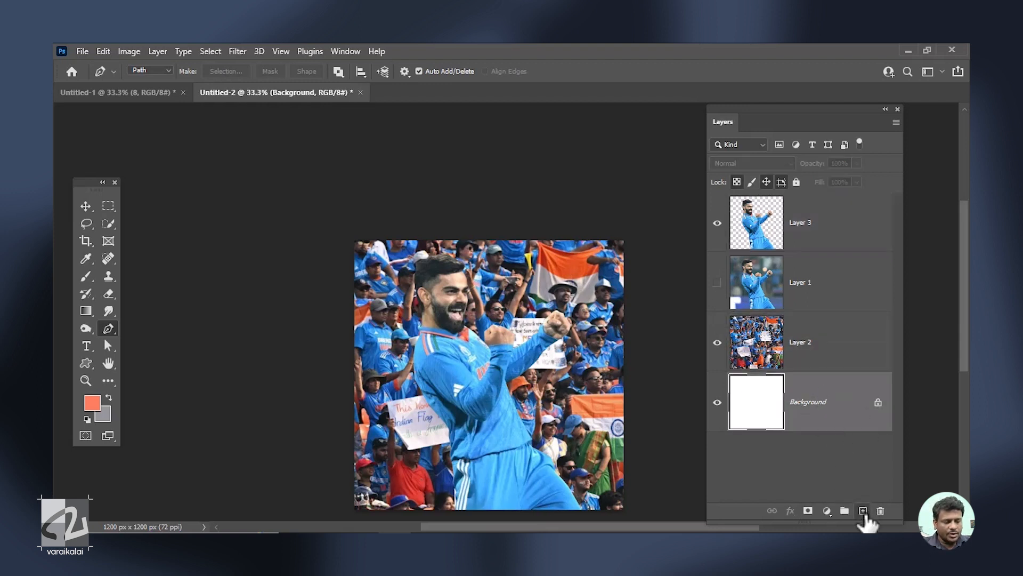
click(863, 511)
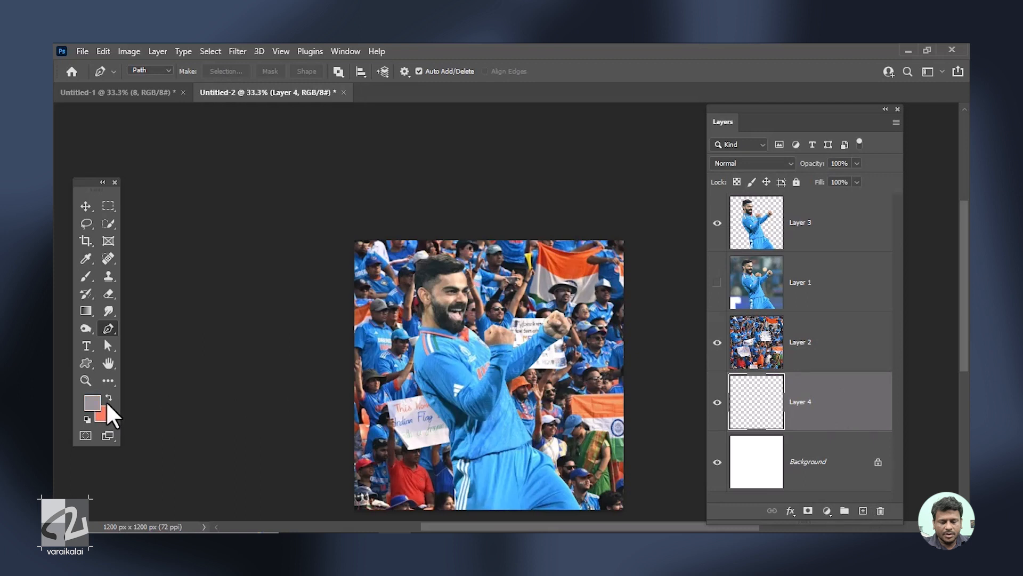
click(88, 404)
drag(685, 338, 647, 320)
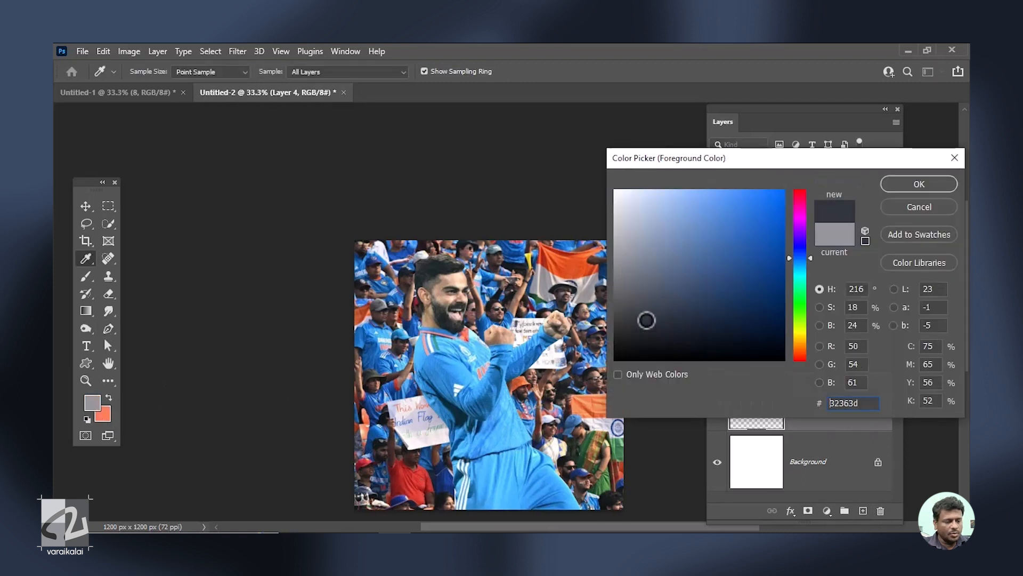
click(916, 184)
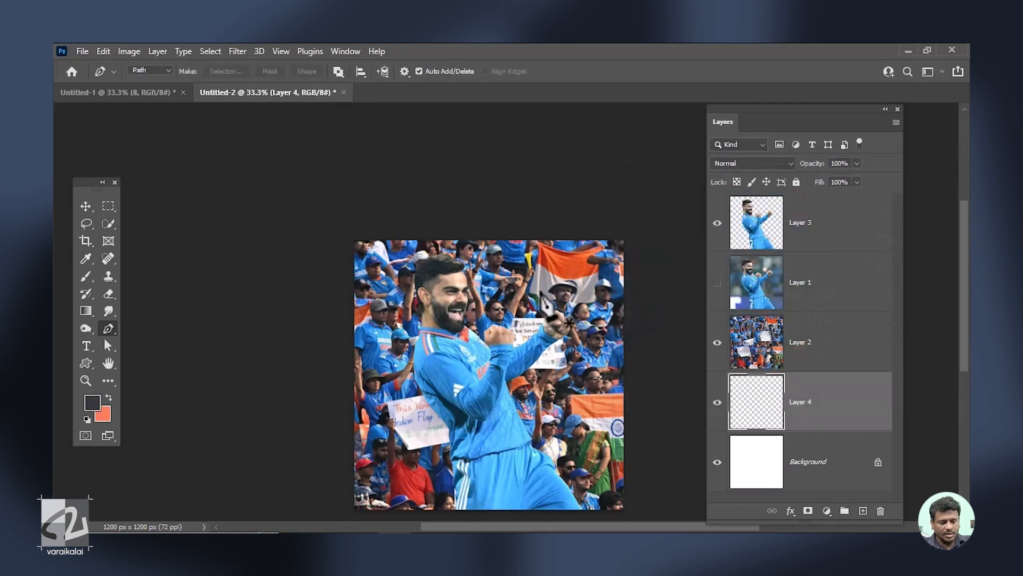
- Fill the new layer with the dark slate colour using the Paint Bucket, and hide the crowd photo, Layer 2
drag(88, 306, 126, 312)
key(shift+g)
click(471, 314)
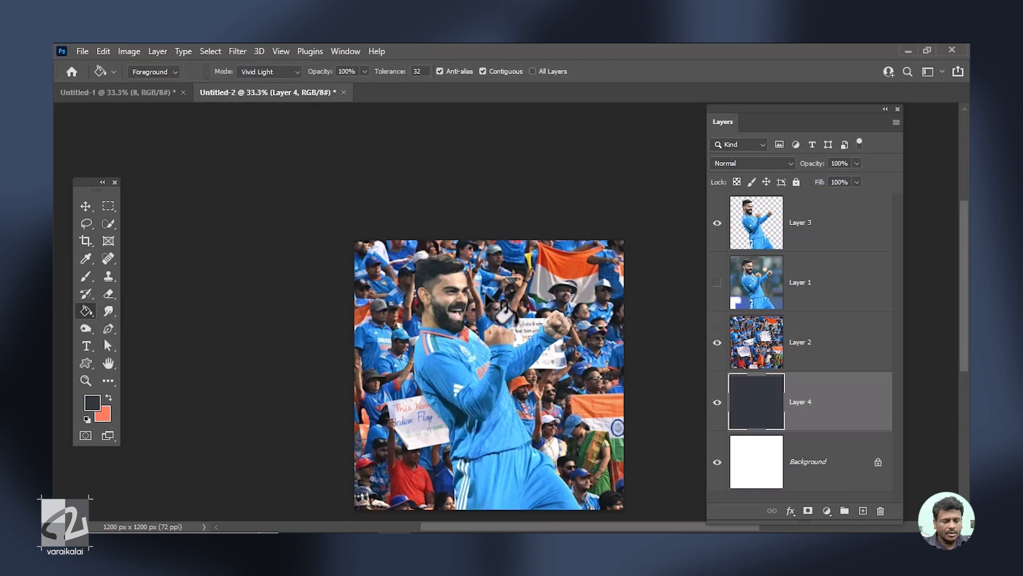
key(v)
click(717, 342)
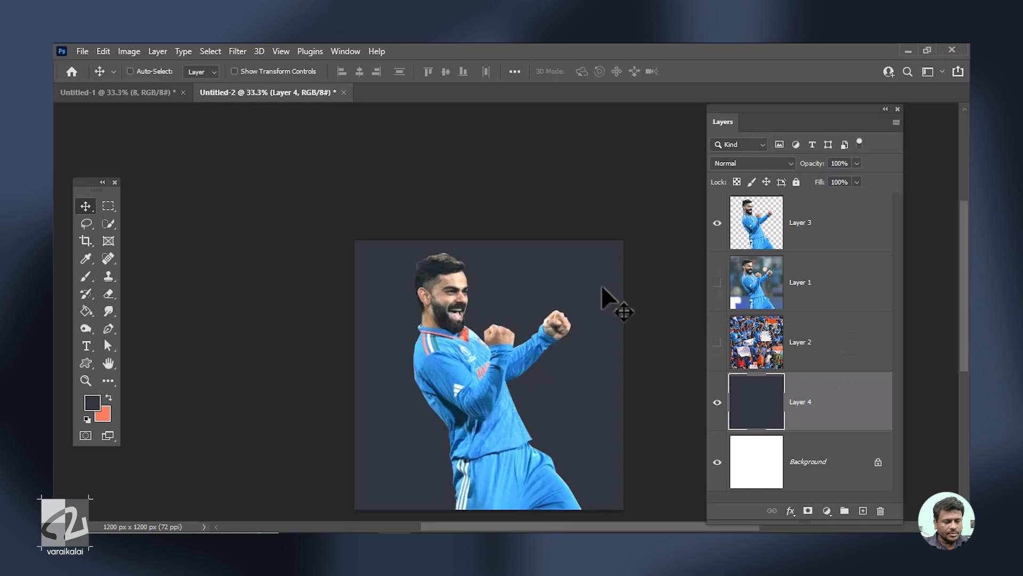
- Show the crowd photo, Layer 2, again and lower its opacity until it is faint against the dark fill
click(816, 337)
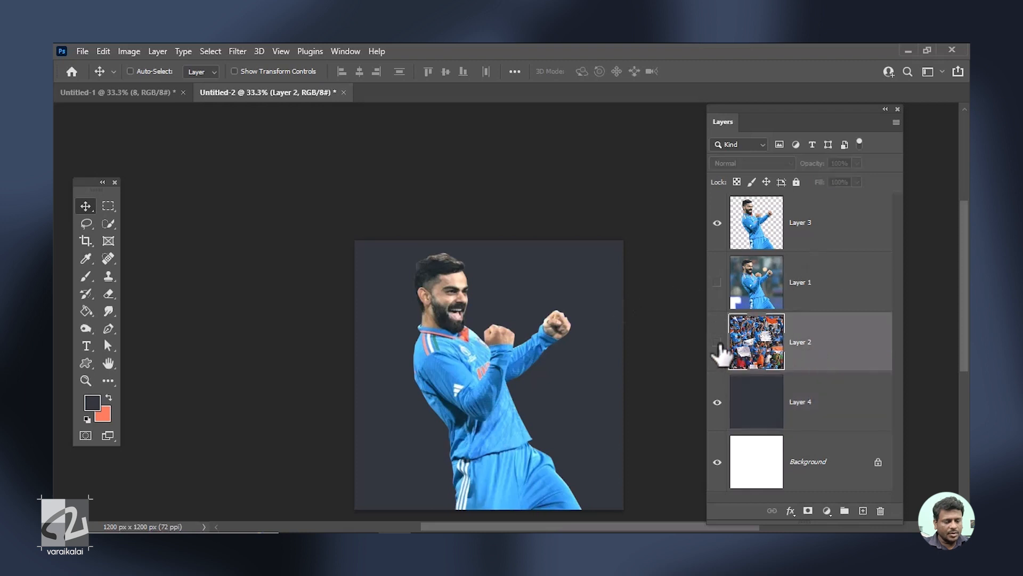
click(718, 342)
click(856, 163)
drag(814, 177, 802, 178)
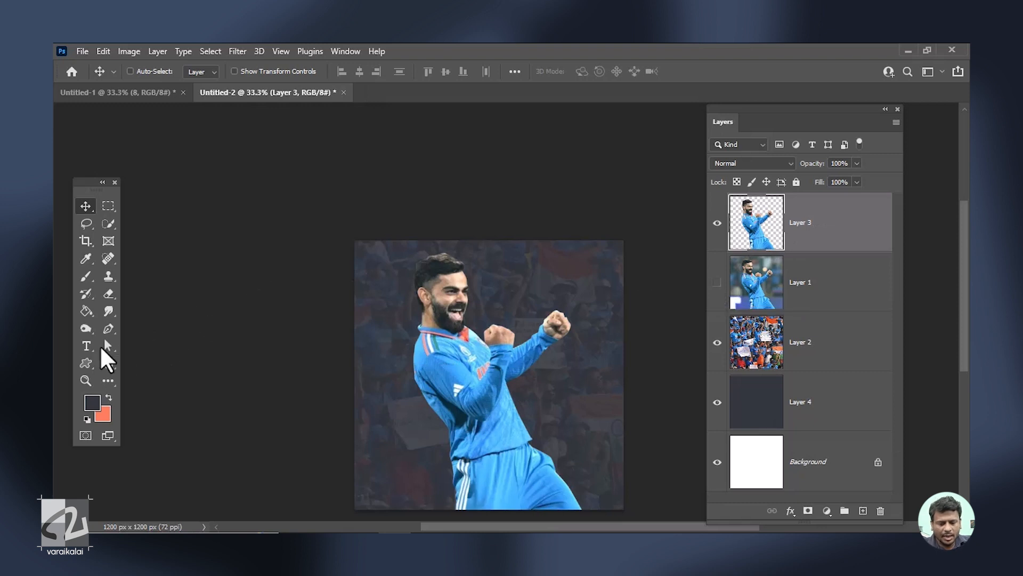
- Add the text "1" in Bebas Neue Regular over the player
click(91, 346)
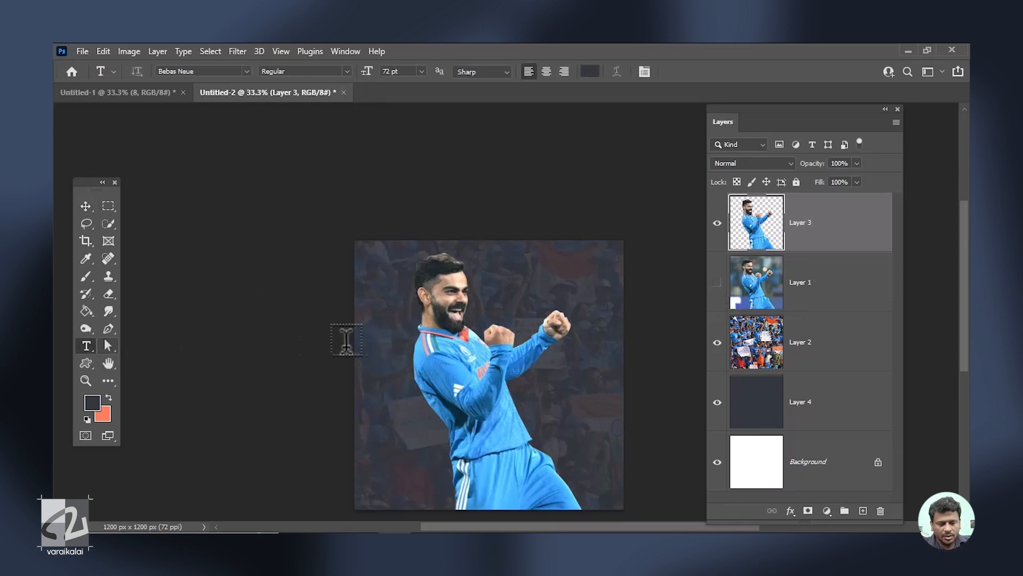
click(408, 351)
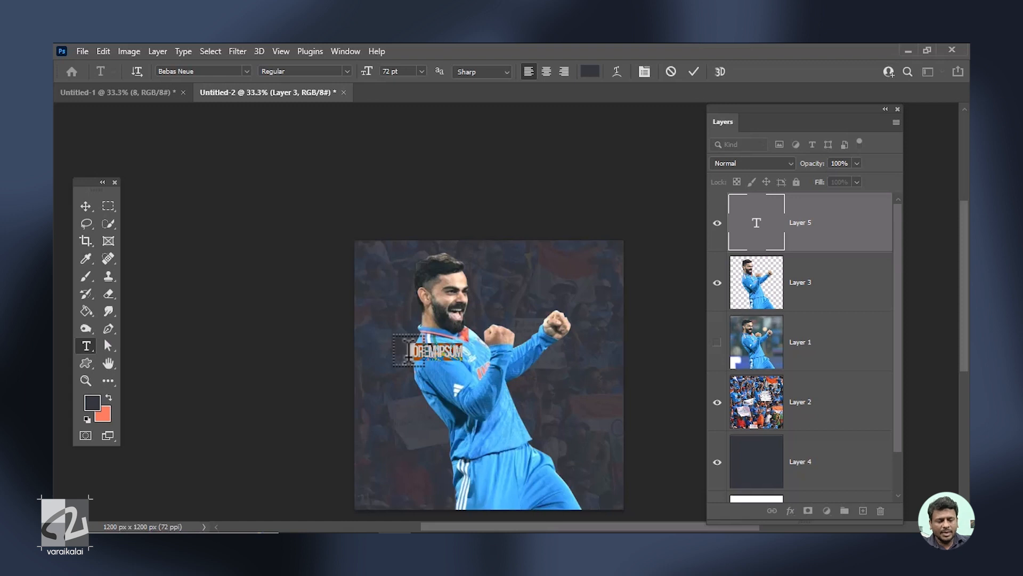
key(BackSpace)
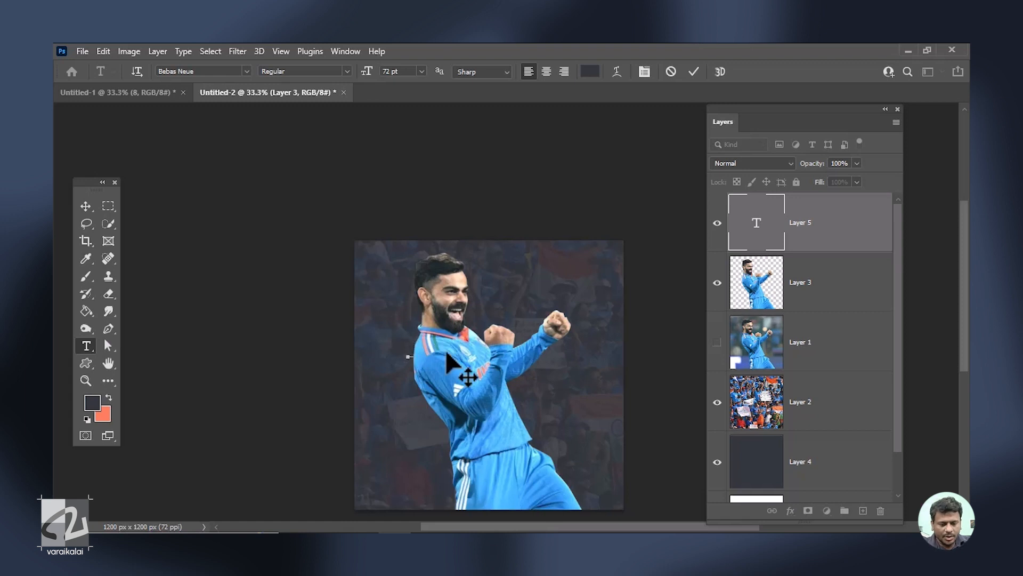
click(90, 208)
- Enlarge the "1" with Free Transform and place it beside the player's back
key(ctrl+t)
drag(423, 369, 453, 486)
drag(456, 347, 526, 253)
key(Return)
drag(497, 407, 421, 398)
- Apply a Color Overlay to the "1" in a vivid orange-red at 100% opacity
key(ctrl+plus)
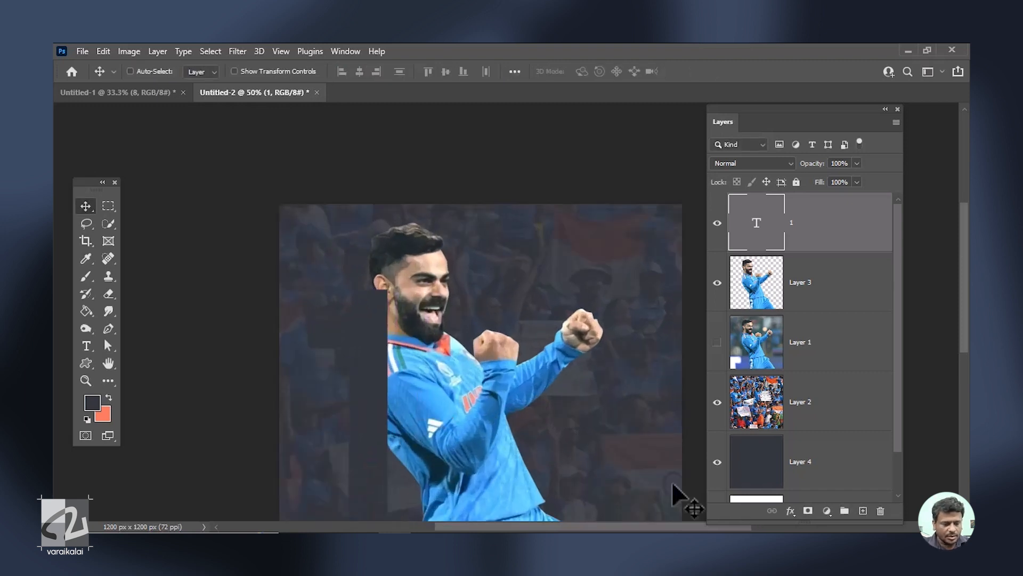
click(793, 514)
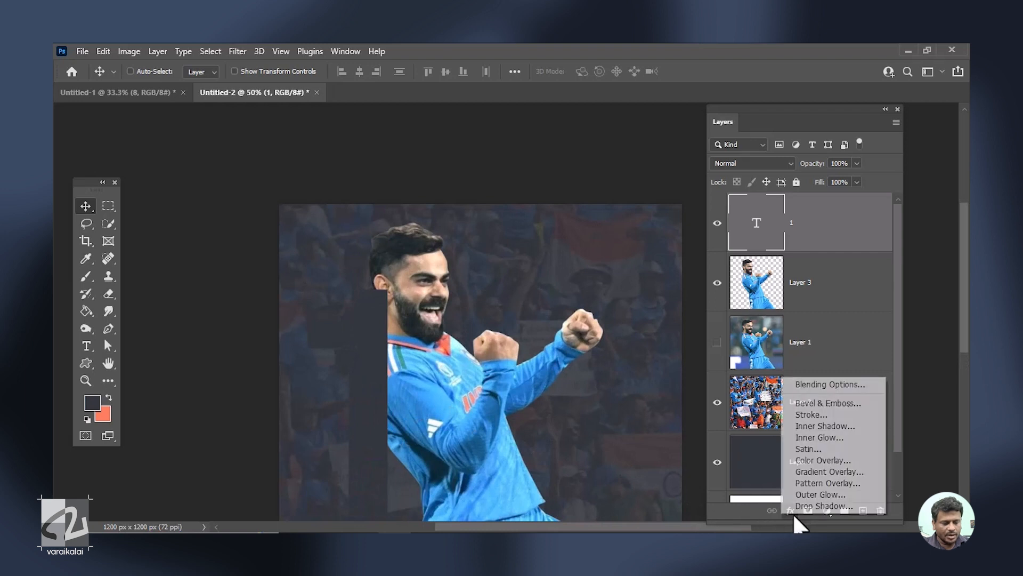
click(820, 459)
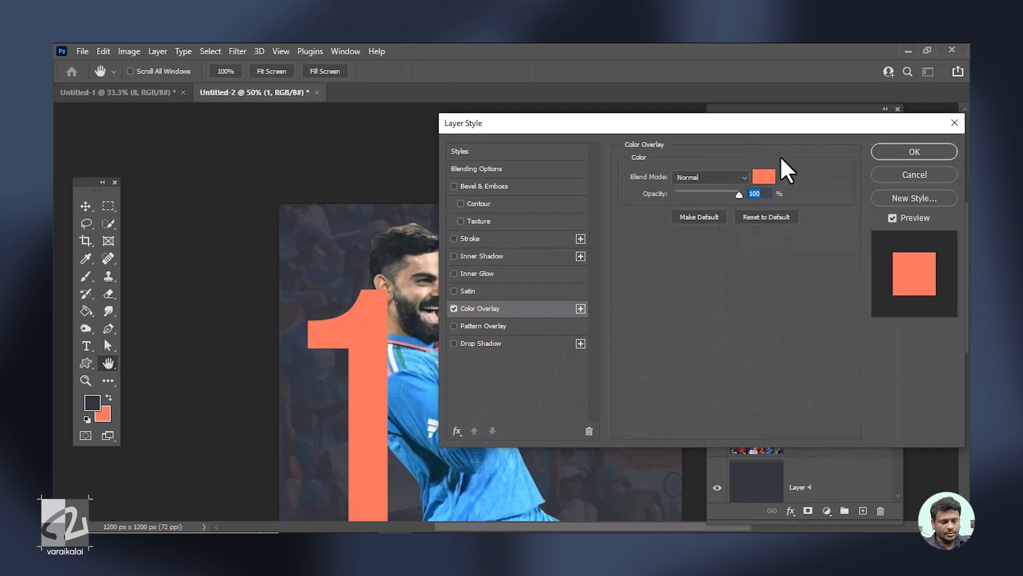
click(762, 178)
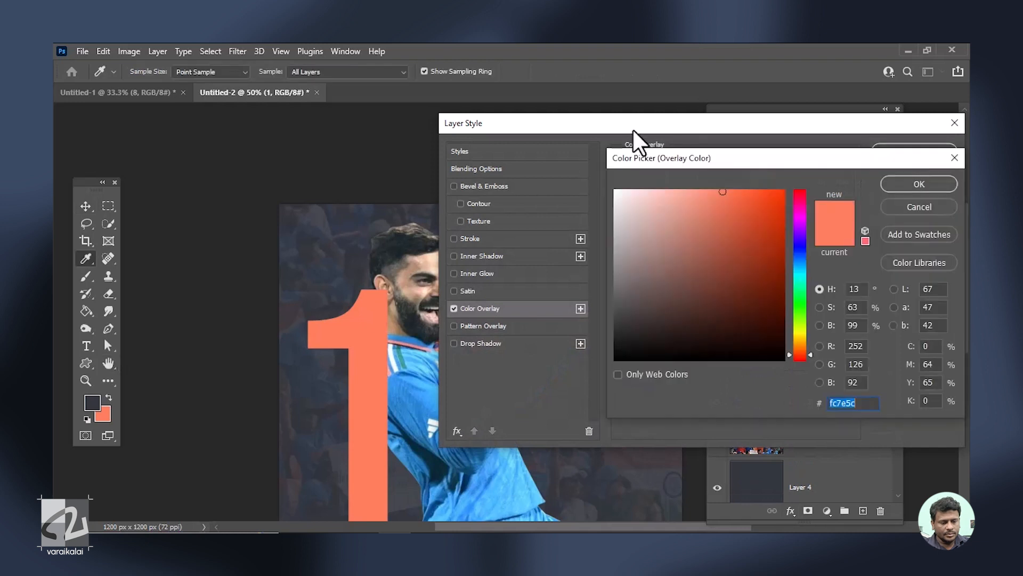
click(760, 193)
click(900, 185)
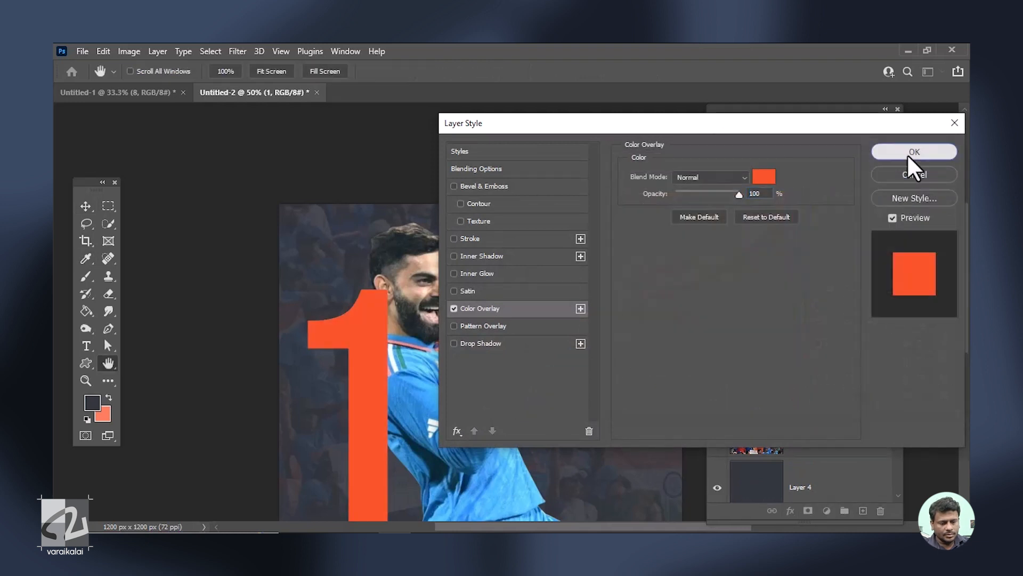
click(907, 153)
- Scale the "1" up to nearly the full canvas height and position it over the back of the player
key(ctrl+minus)
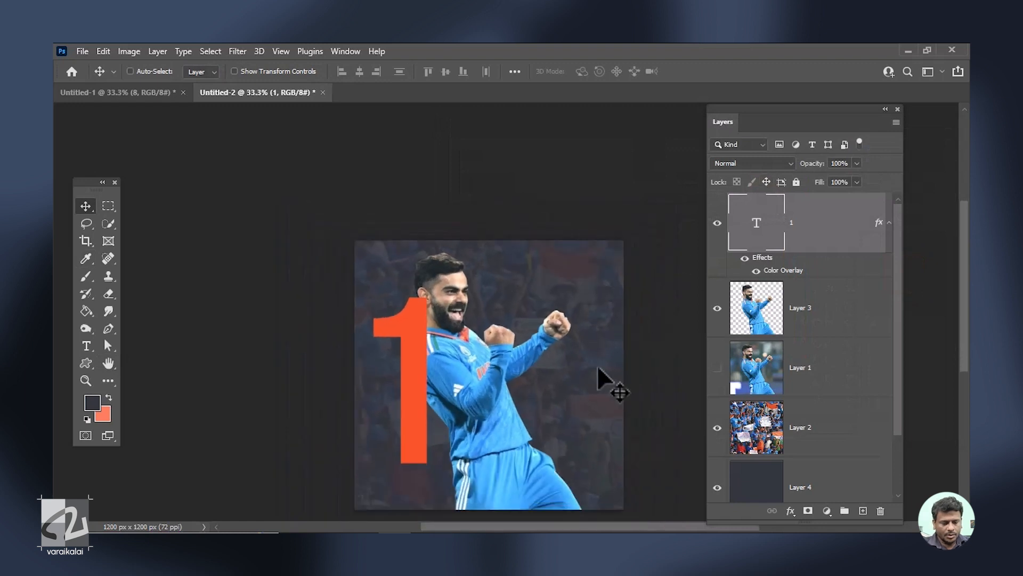
key(ctrl+t)
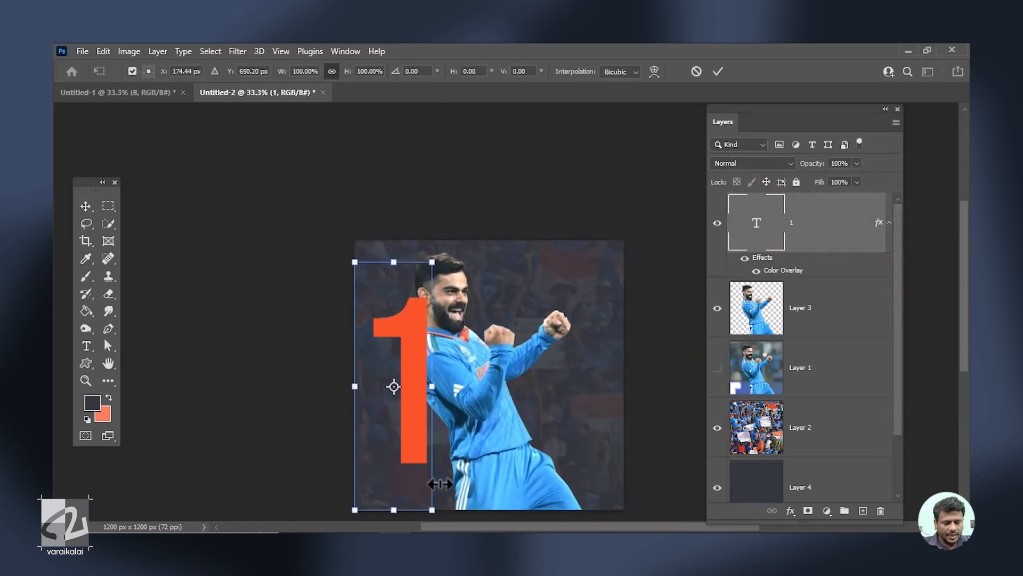
drag(453, 247, 491, 198)
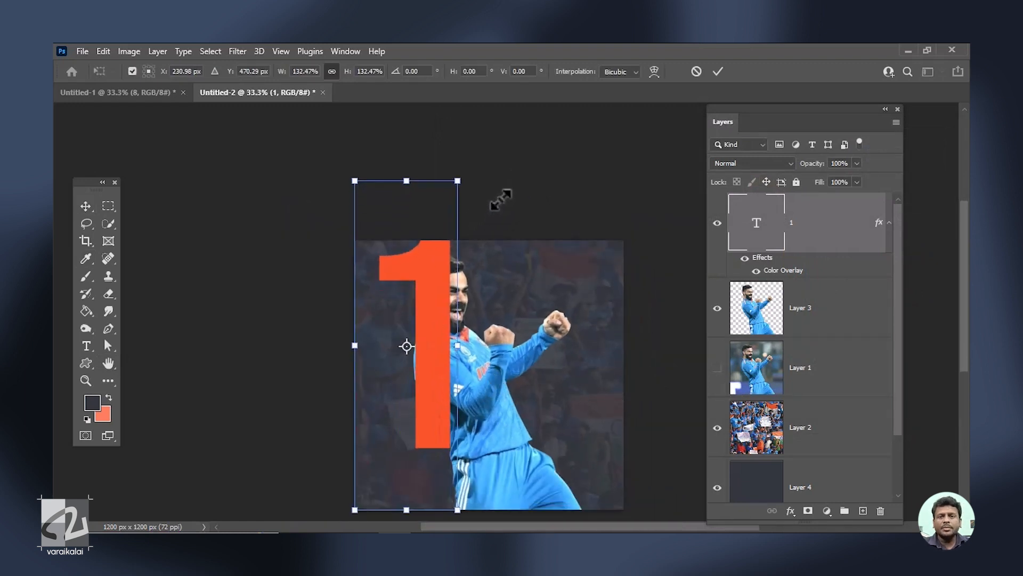
drag(424, 282, 399, 309)
drag(437, 230, 455, 211)
mouse_move(429, 297)
mouse_down()
mouse_move(447, 304)
mouse_move(441, 314)
mouse_up()
drag(460, 214, 467, 192)
key(Return)
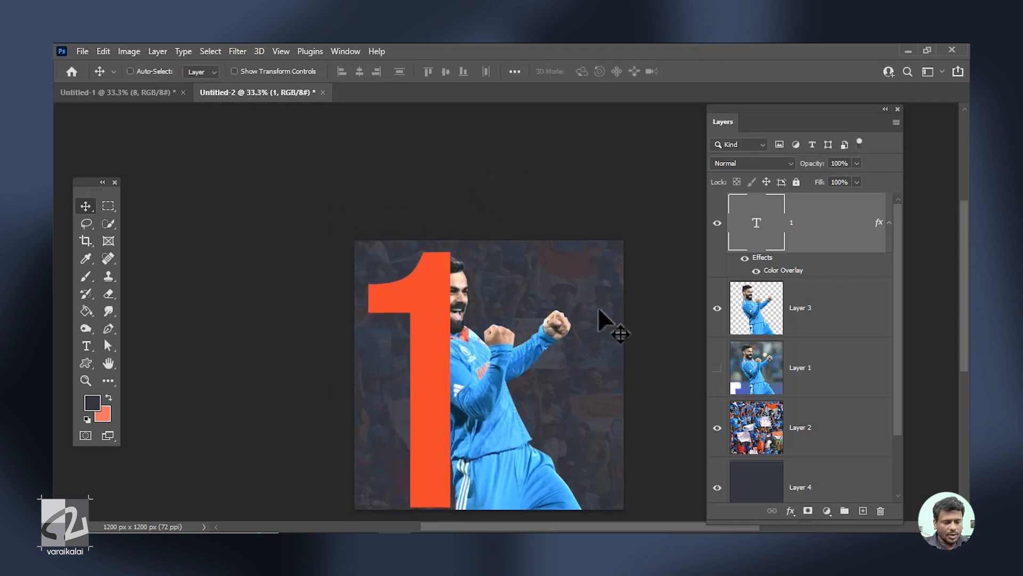
right_click(431, 347)
drag(431, 344, 426, 352)
- Move the cut-out player on Layer 3 about 110 px right and 10 px down, clear of the "1"
right_click(483, 364)
click(498, 375)
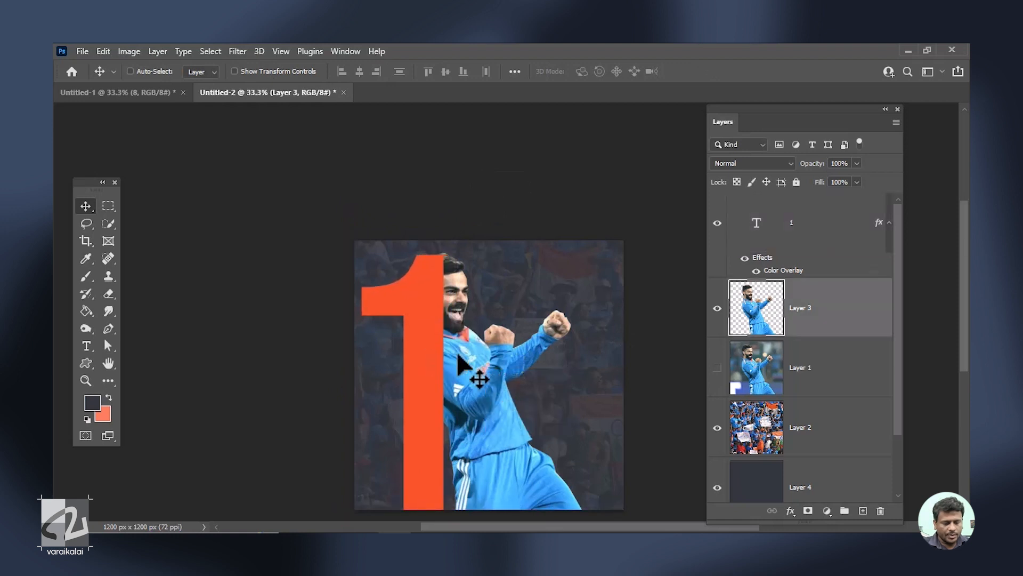
drag(475, 363, 501, 367)
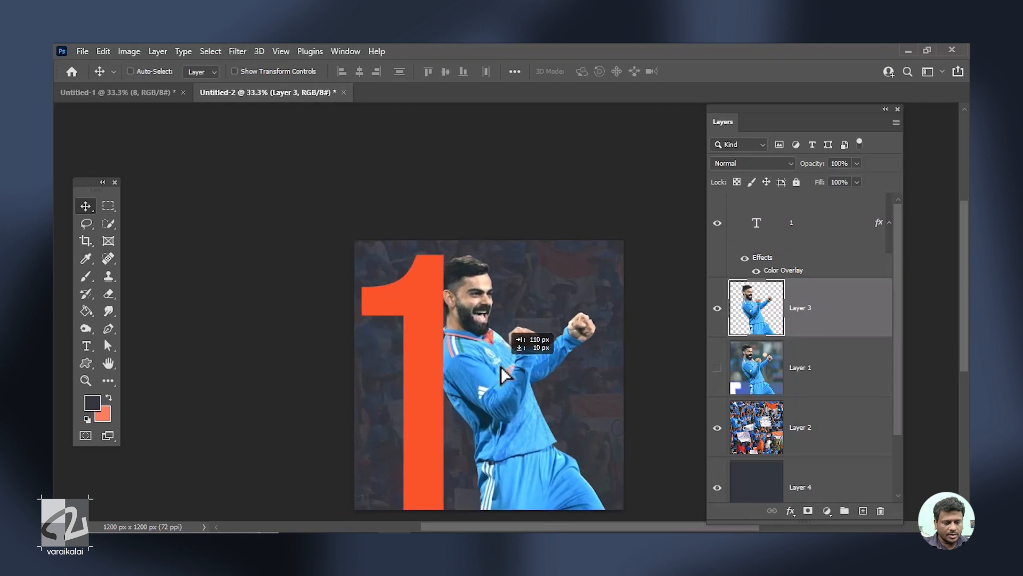
- Duplicate the "1" text layer and place the copy to the right of the original, over the player
right_click(429, 345)
click(448, 351)
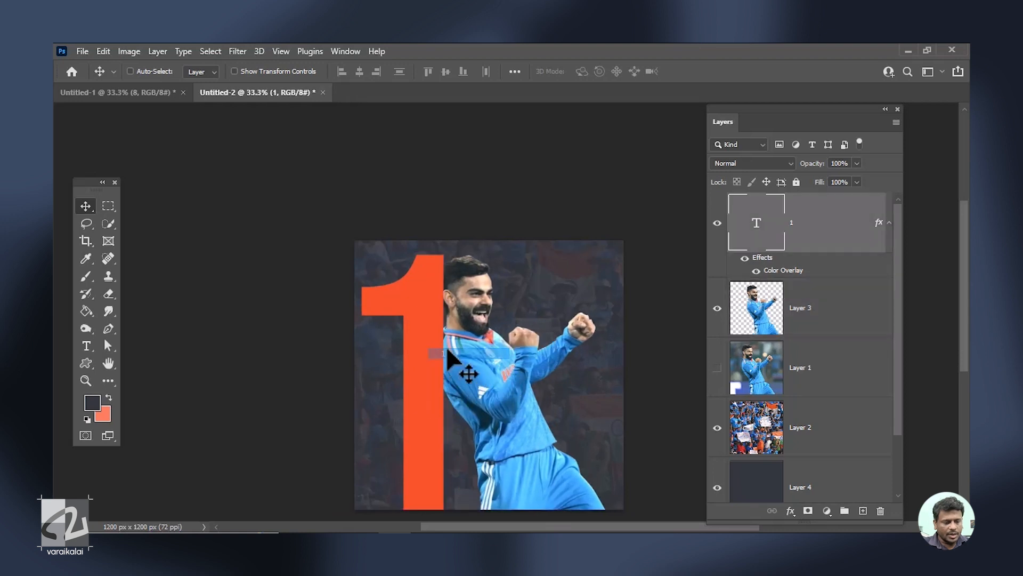
right_click(827, 222)
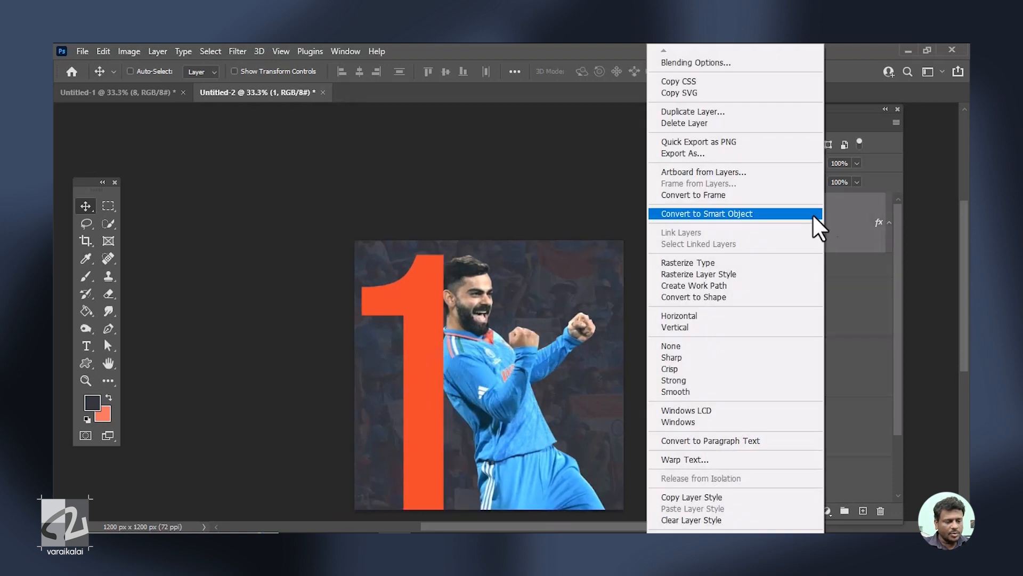
click(719, 112)
click(623, 172)
drag(436, 314, 520, 315)
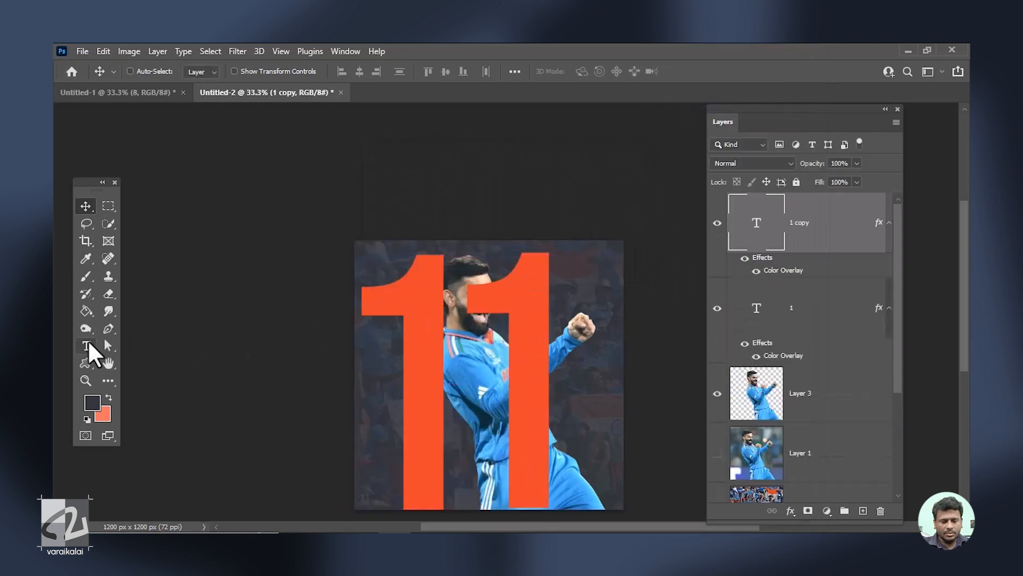
- Change the copied digit to "8" and place its layer beneath the cut-out player on Layer 3
click(87, 346)
drag(515, 314, 487, 309)
text(8)
click(86, 207)
drag(829, 235, 829, 422)
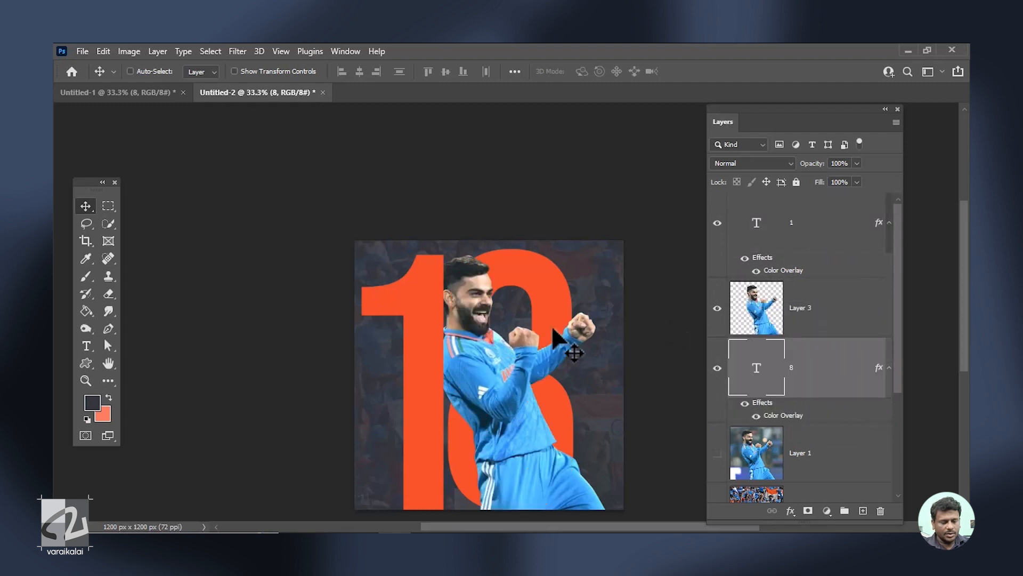
- Move the "8" about 150 px to the right and shift the "1" left to the canvas edge
drag(543, 285, 573, 282)
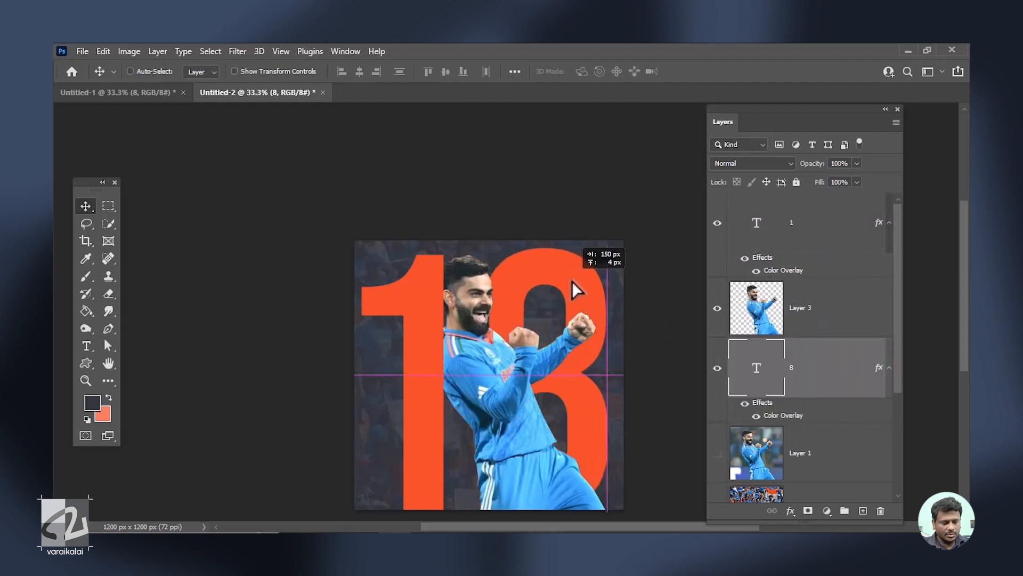
ctrl+click(430, 294)
drag(427, 296, 423, 298)
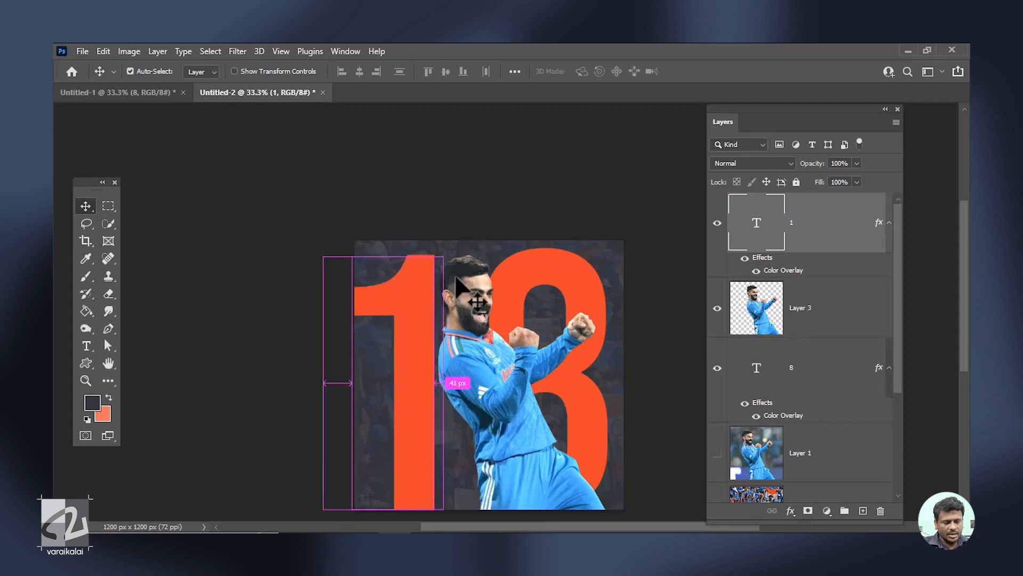
- Enlarge the "1" to about 107% with Free Transform so it spans the canvas from top to bottom
key(ctrl+t)
drag(448, 206, 453, 189)
drag(368, 218, 368, 225)
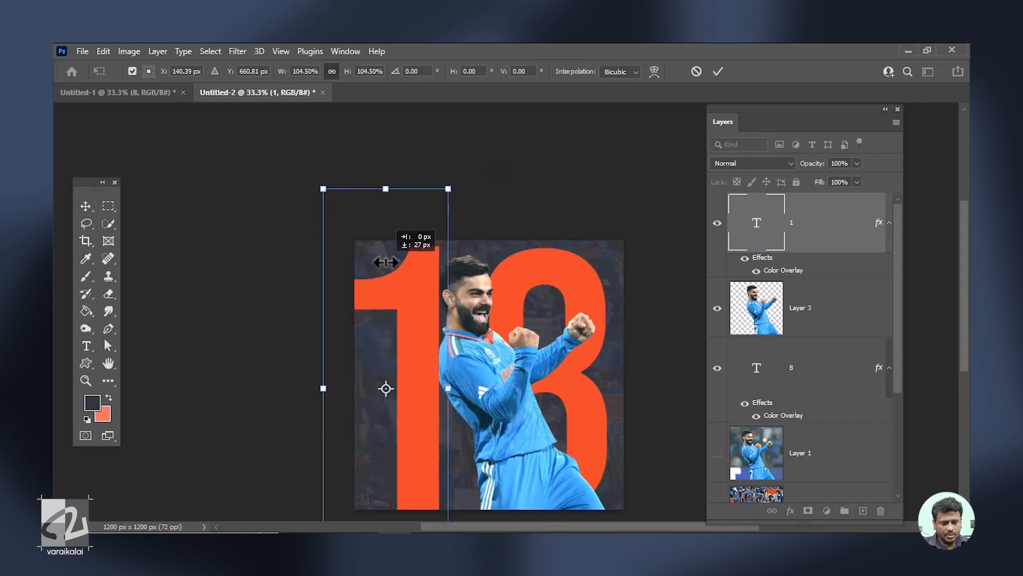
drag(447, 188, 459, 182)
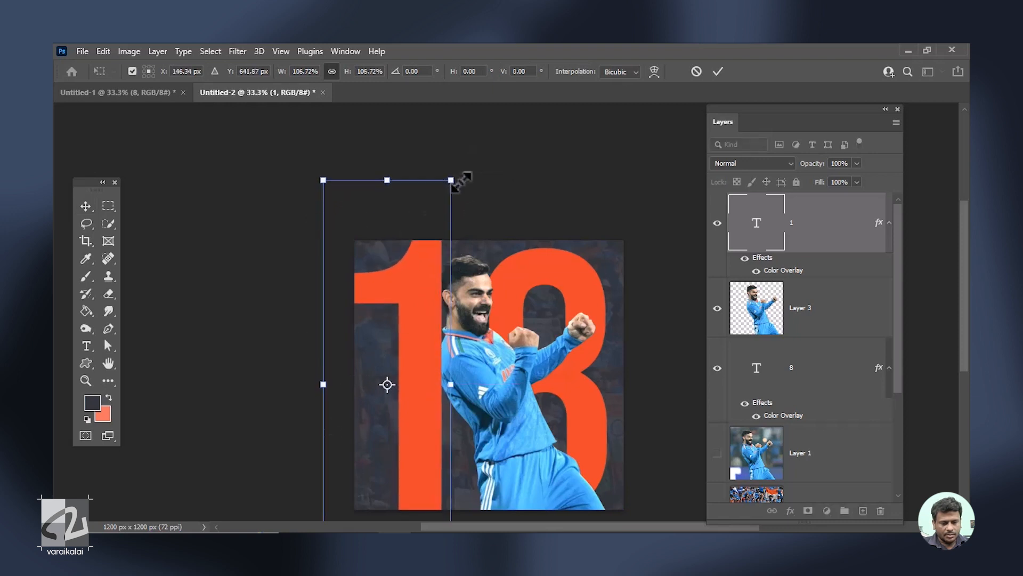
key(Return)
- Enlarge the "8" with Free Transform to match the height of the "1" and align it to the canvas's right edge
right_click(588, 280)
key(Escape)
click(599, 277)
key(ctrl+t)
drag(608, 192, 622, 193)
drag(613, 288, 625, 320)
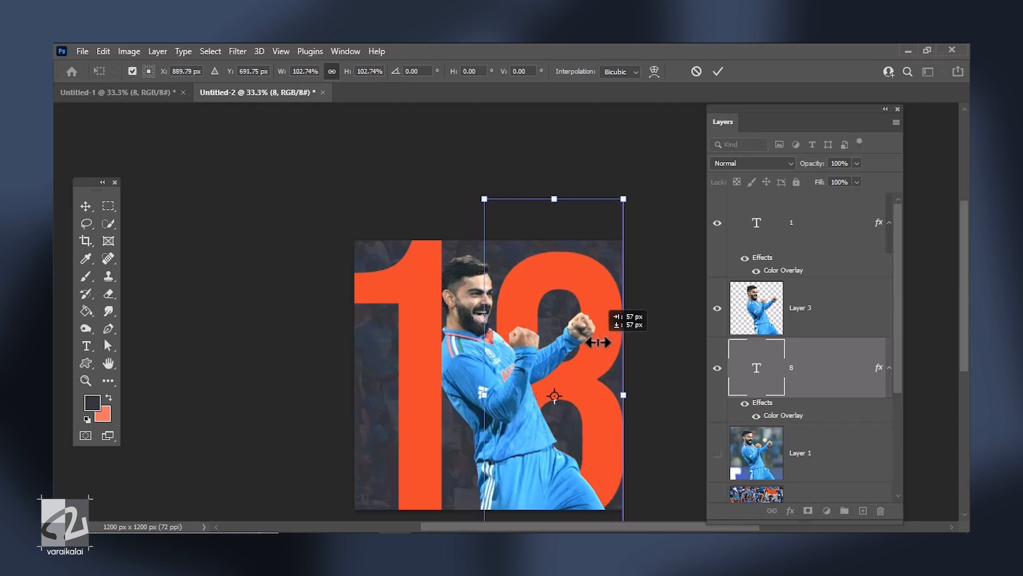
drag(489, 201, 469, 191)
drag(602, 290, 613, 292)
key(Return)
click(717, 309)
click(718, 309)
key(ctrl+plus)
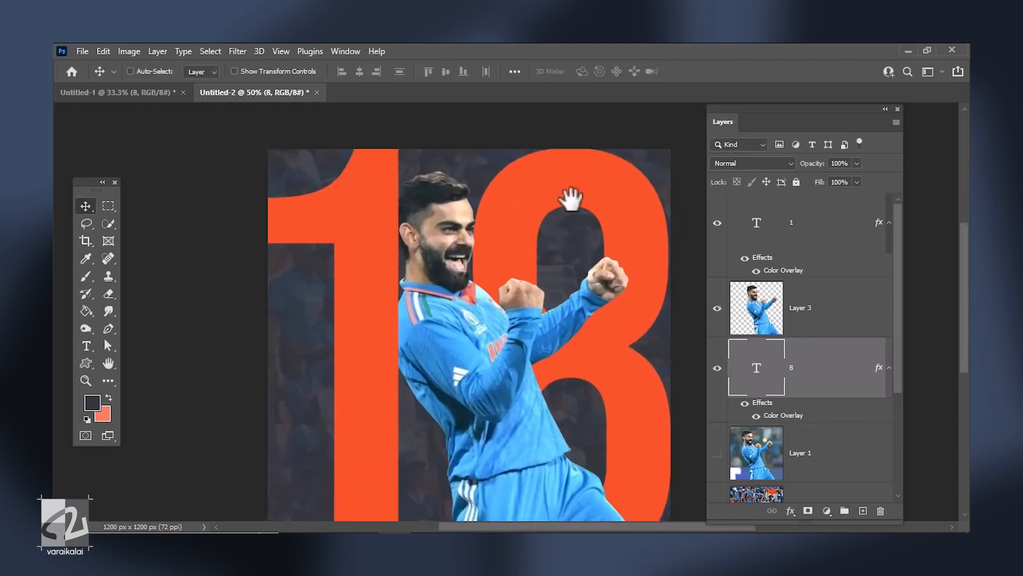